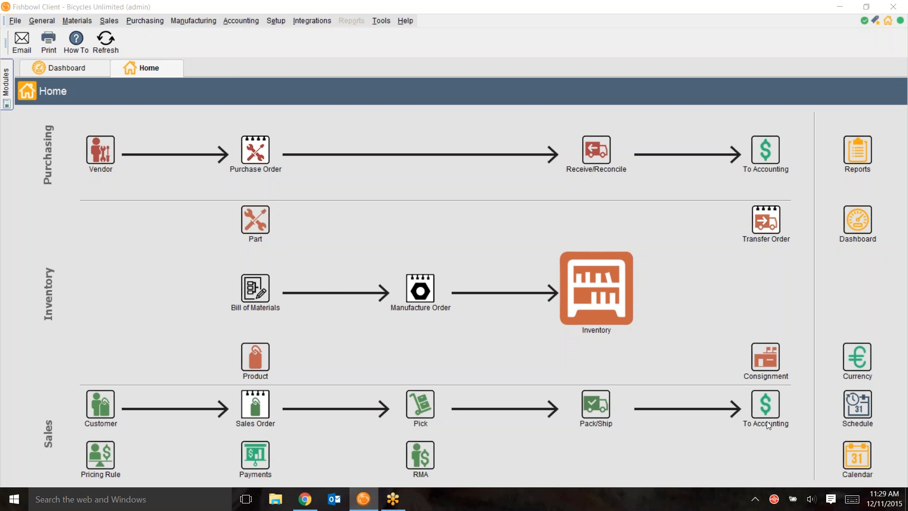
Step: Open the Brent's Bicycle Brakes purchase order with fulfillment date 2/07/13 and send it to receiving
{"action": "left_click", "coordinate": [888, 30]}
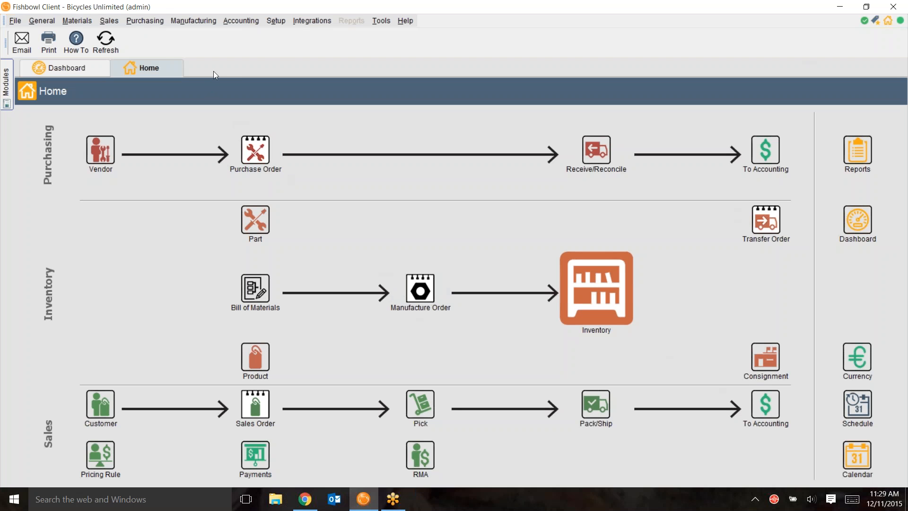
{"action": "left_click", "coordinate": [143, 21]}
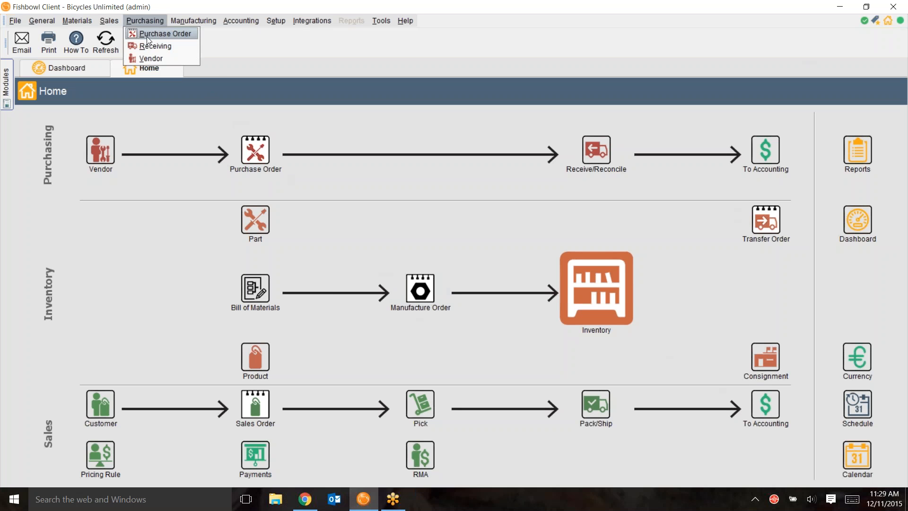
{"action": "left_click", "coordinate": [155, 35]}
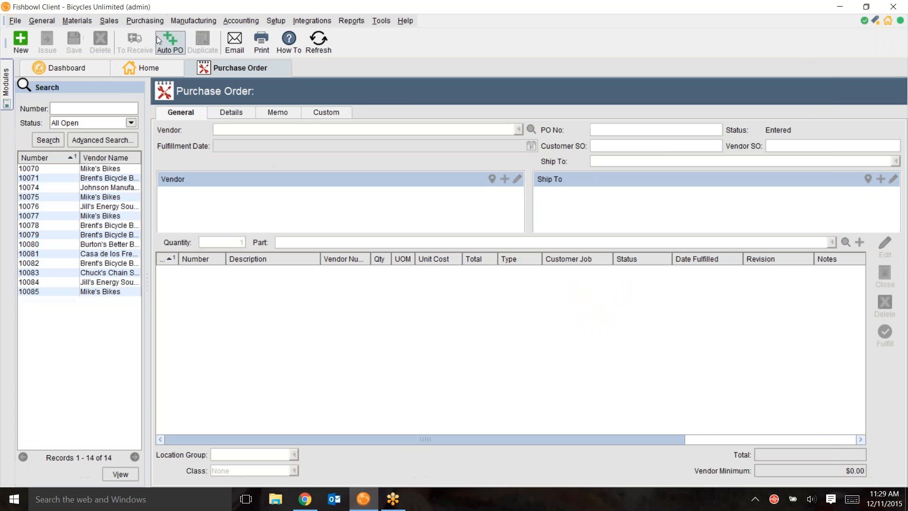
{"action": "left_click", "coordinate": [88, 239]}
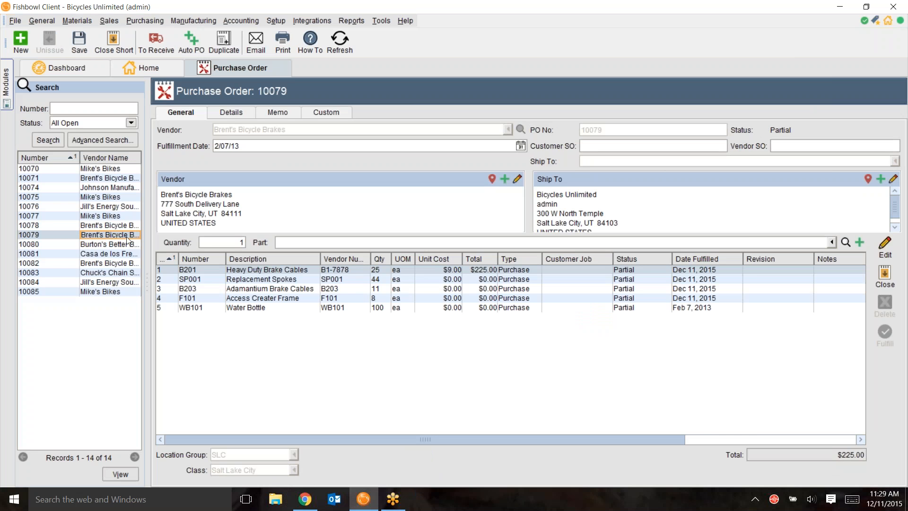
{"action": "left_click", "coordinate": [155, 45]}
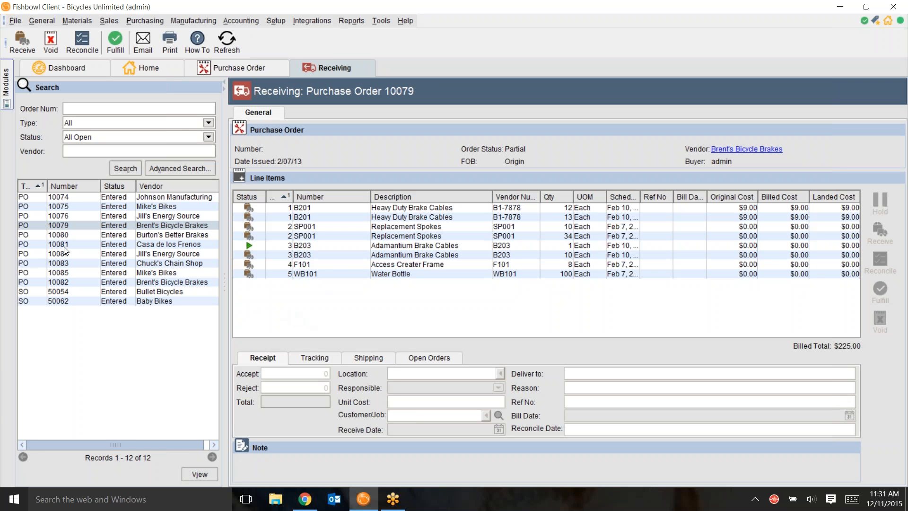
Step: Examine the vendor and part number criteria of the advanced receiving search, leaving them empty
{"action": "left_click", "coordinate": [163, 168]}
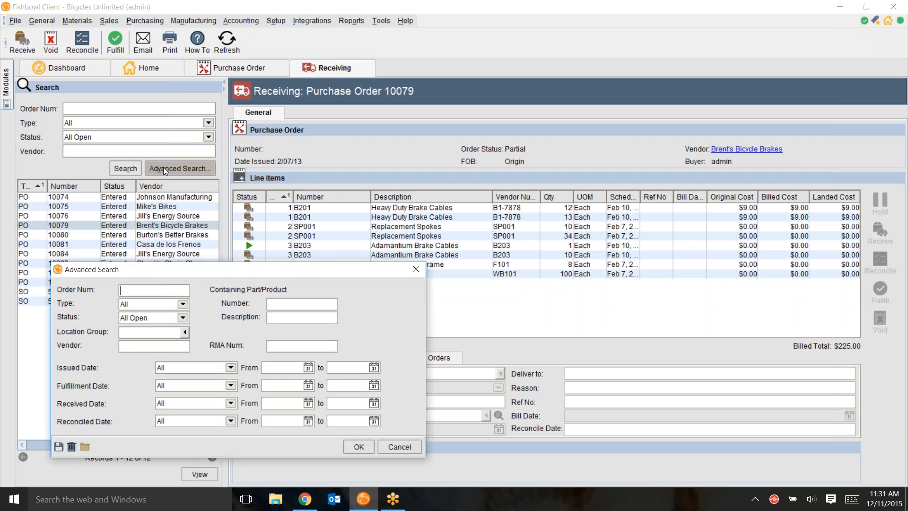
{"action": "left_click", "coordinate": [130, 346]}
{"action": "left_click", "coordinate": [276, 305]}
{"action": "left_click", "coordinate": [417, 270]}
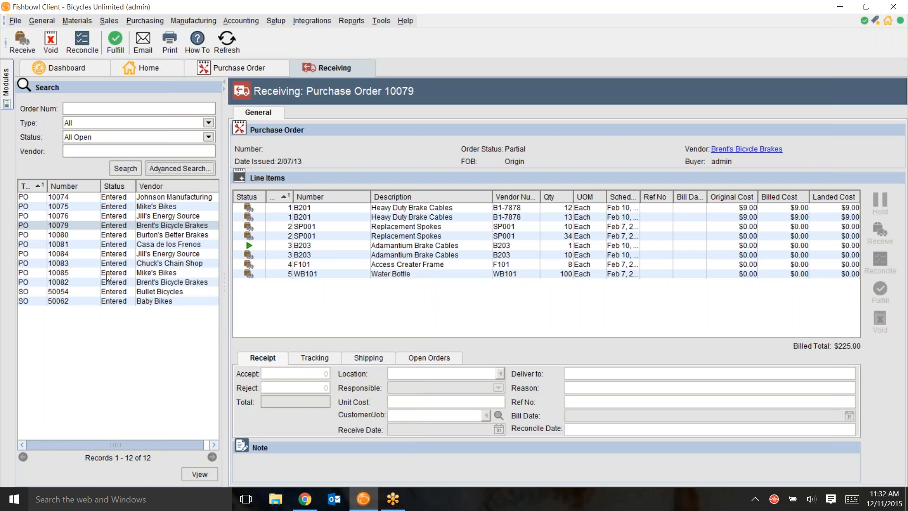
Step: Open the Brent's Bicycle Brakes order issued 12/11/15 in receiving and select its BP203 Off Road Brake Pads line
{"action": "left_click", "coordinate": [84, 282]}
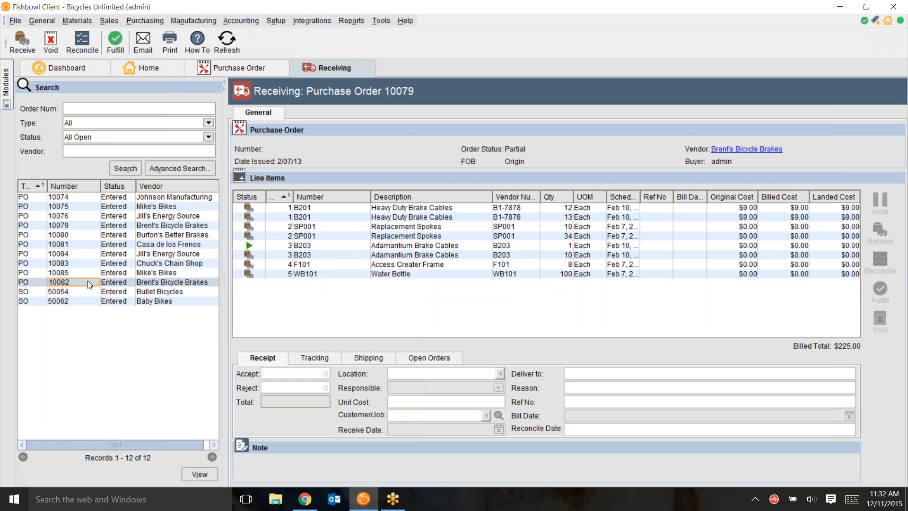
{"action": "double_click", "coordinate": [87, 283]}
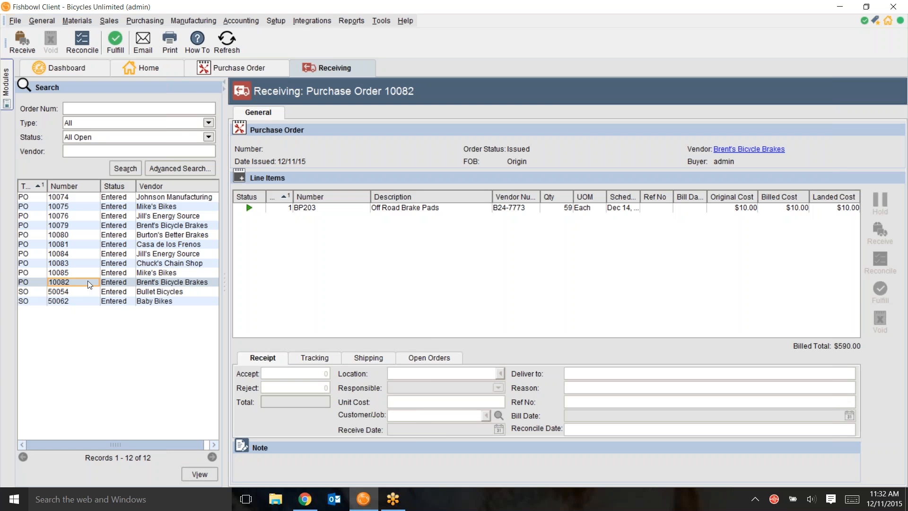
{"action": "left_click", "coordinate": [384, 209]}
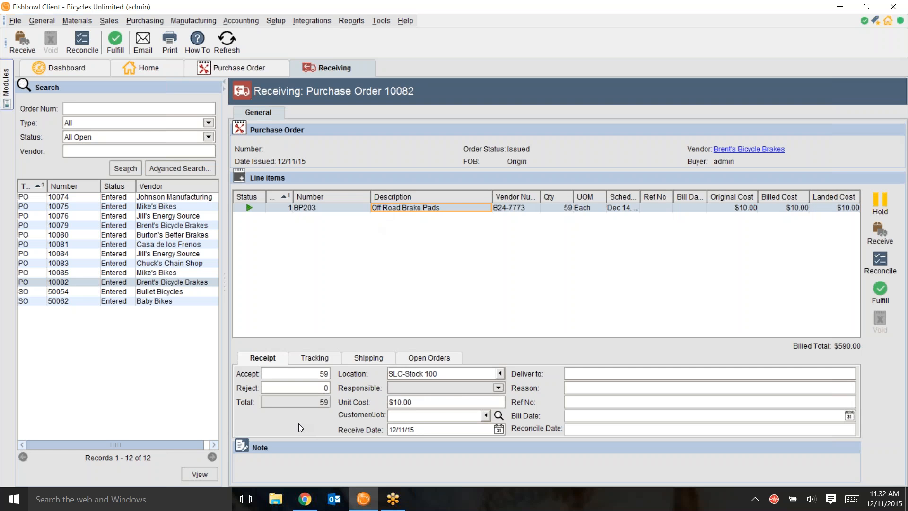
Step: Set the accepted quantity of the Off Road Brake Pads line to 58 and receive it
{"action": "left_click", "coordinate": [310, 374]}
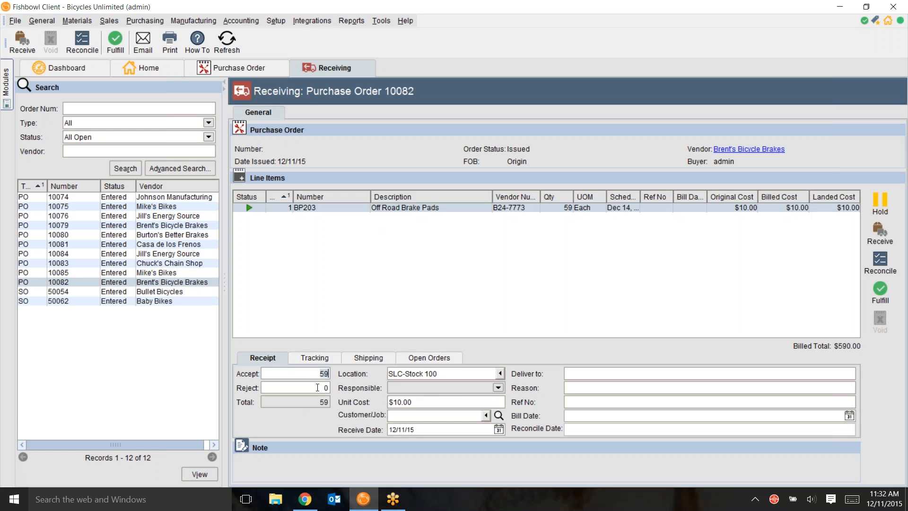
{"action": "left_click", "coordinate": [318, 387]}
{"action": "left_click", "coordinate": [311, 373]}
{"action": "type", "text": "58"}
{"action": "left_click", "coordinate": [880, 232]}
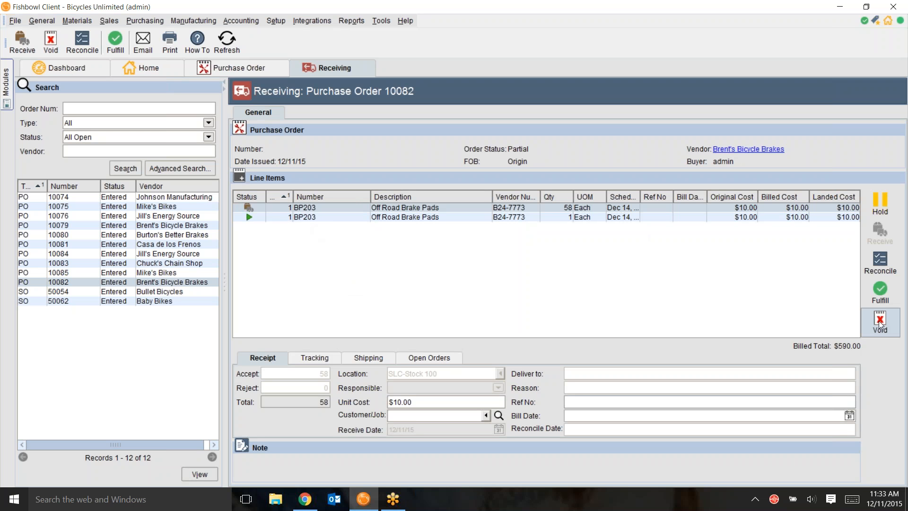
Step: Void the received line of 58 Off Road Brake Pads
{"action": "left_click", "coordinate": [547, 207]}
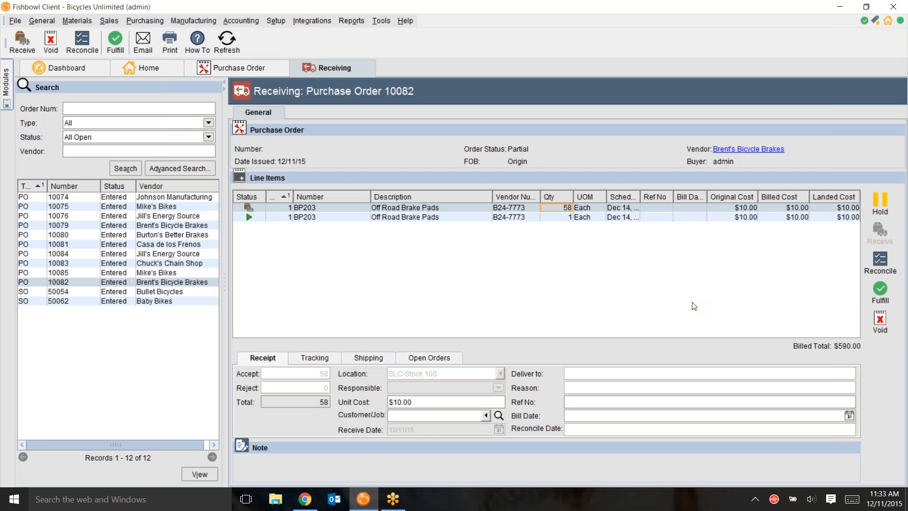
{"action": "left_click", "coordinate": [515, 208]}
{"action": "left_click", "coordinate": [881, 321]}
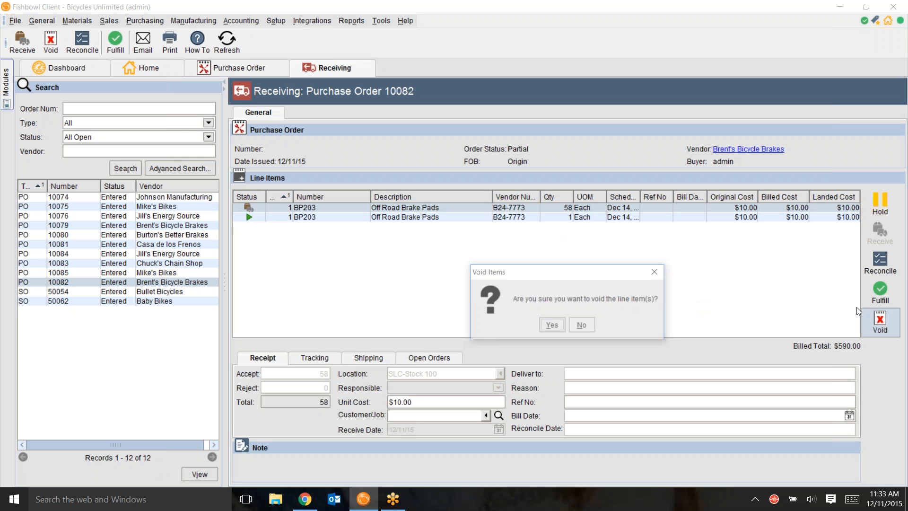
{"action": "left_click", "coordinate": [552, 325]}
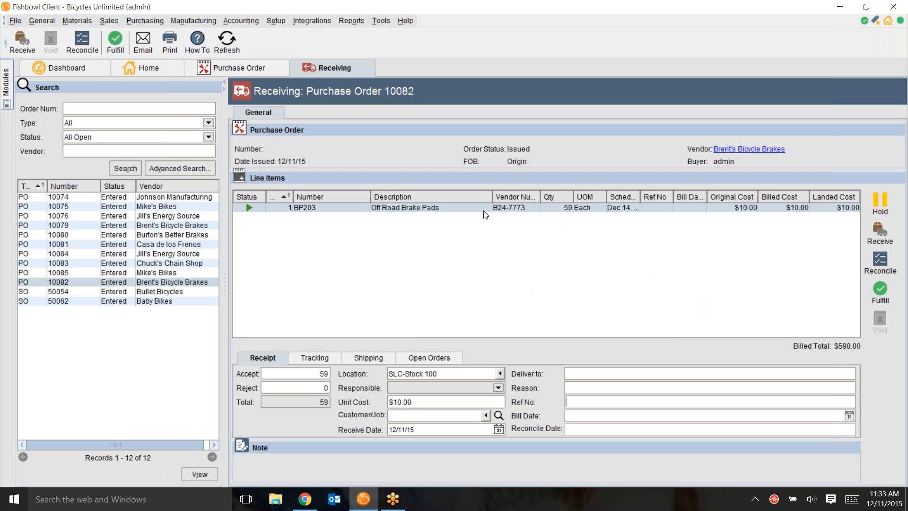
Step: Set the rejected quantity of the Off Road Brake Pads line to 1 and start receiving it
{"action": "left_click", "coordinate": [436, 208]}
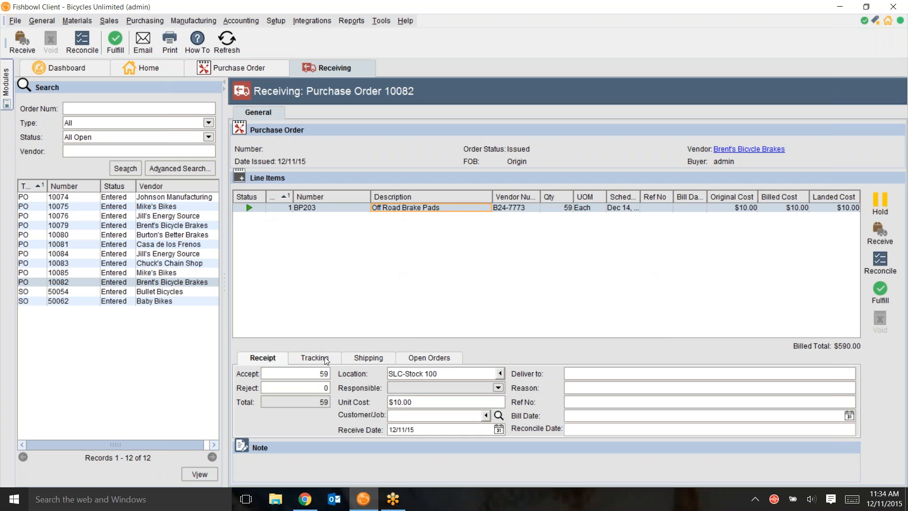
{"action": "left_click", "coordinate": [323, 387]}
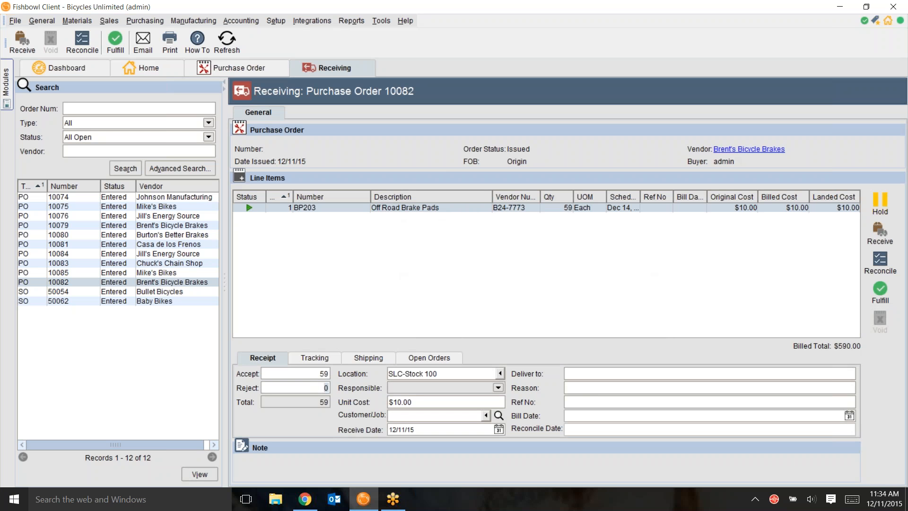
{"action": "type", "text": "1"}
{"action": "left_click", "coordinate": [880, 236]}
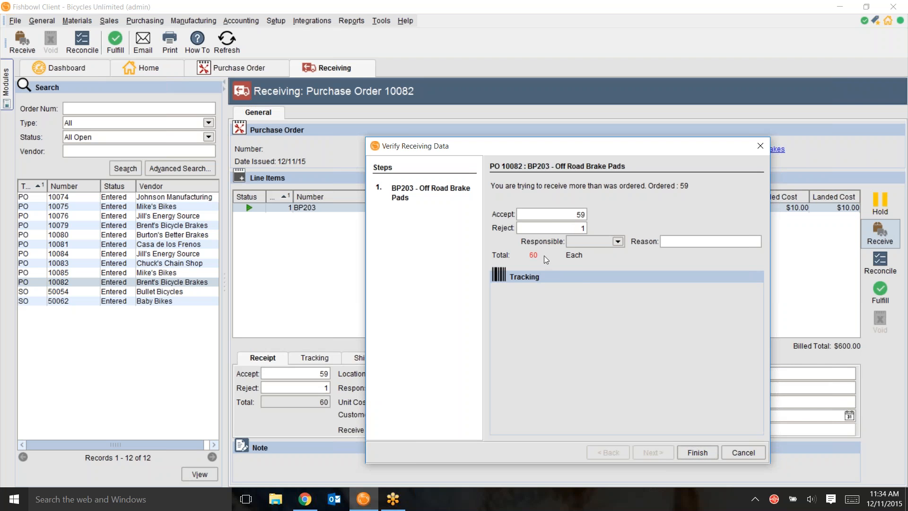
Step: Correct the accepted quantity to 58 in the receiving verification and finish the receipt
{"action": "left_click_drag", "start_coordinate": [572, 214], "coordinate": [591, 215]}
{"action": "left_click", "coordinate": [585, 228]}
{"action": "left_click_drag", "start_coordinate": [576, 214], "coordinate": [587, 216]}
{"action": "type", "text": "4"}
{"action": "key", "text": "BackSpace"}
{"action": "type", "text": "58"}
{"action": "key", "text": "Tab"}
{"action": "left_click", "coordinate": [692, 453]}
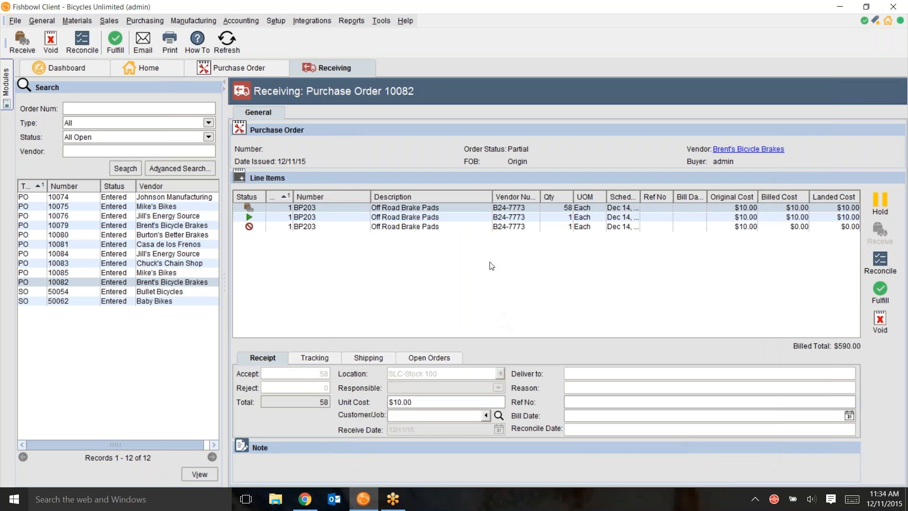
Step: Compare the receipt details of the rejected Off Road Brake Pads line with those of the still open line
{"action": "left_click", "coordinate": [507, 227]}
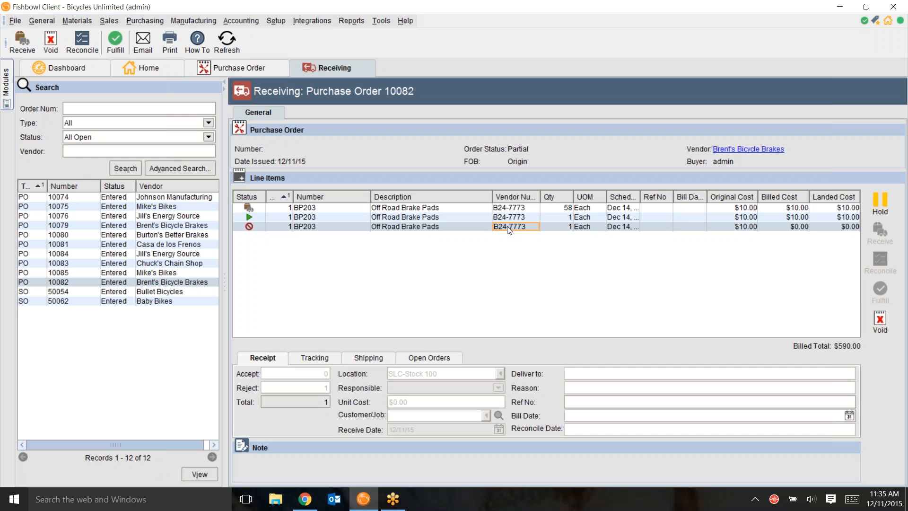
{"action": "left_click", "coordinate": [507, 217]}
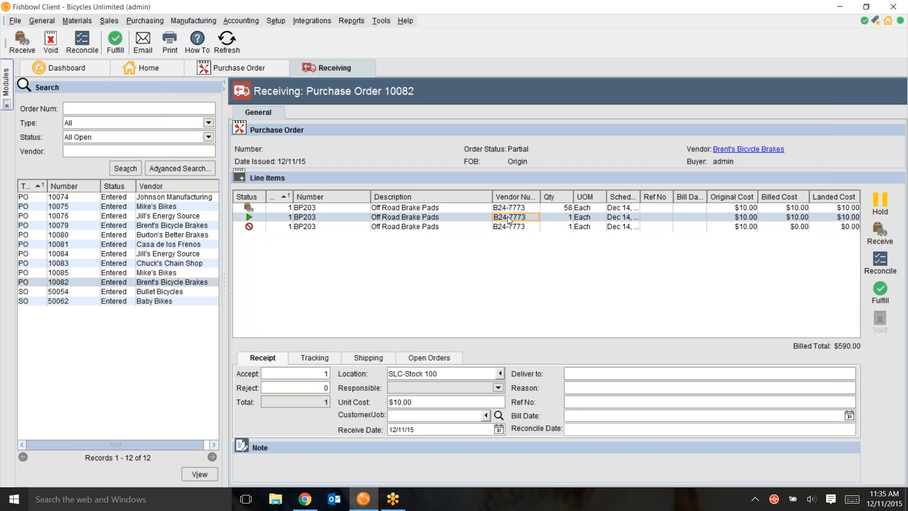
{"action": "left_click", "coordinate": [508, 226]}
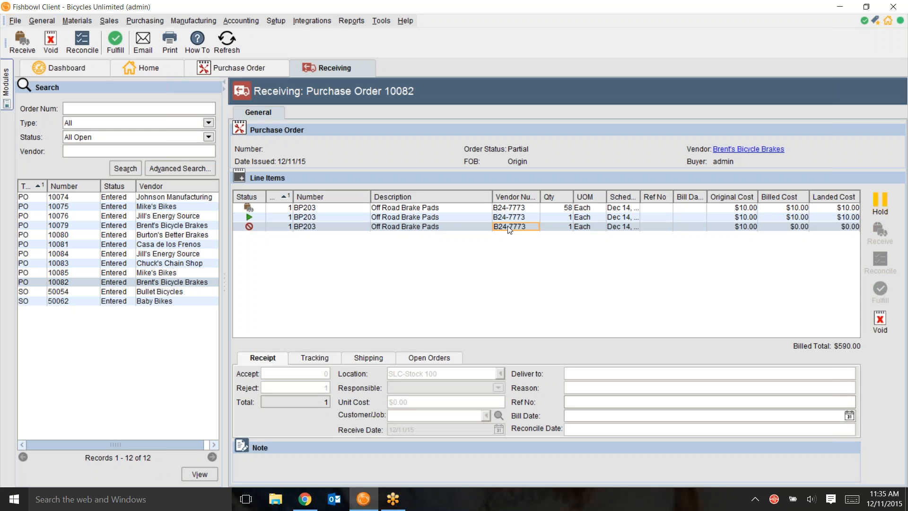
{"action": "left_click", "coordinate": [433, 219]}
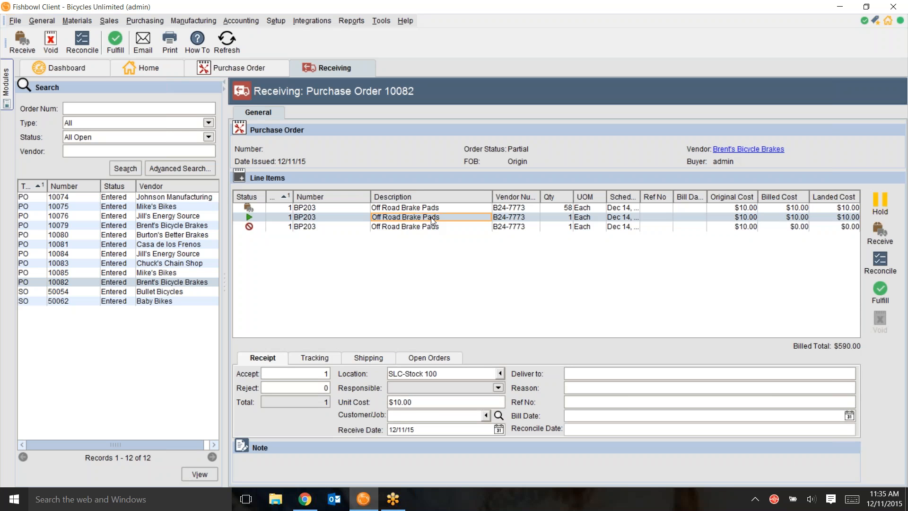
{"action": "left_click", "coordinate": [387, 225]}
Step: Set the receiving location of the open Off Road Brake Pads line to LA-Stock 300
{"action": "left_click", "coordinate": [392, 218]}
{"action": "left_click", "coordinate": [500, 374]}
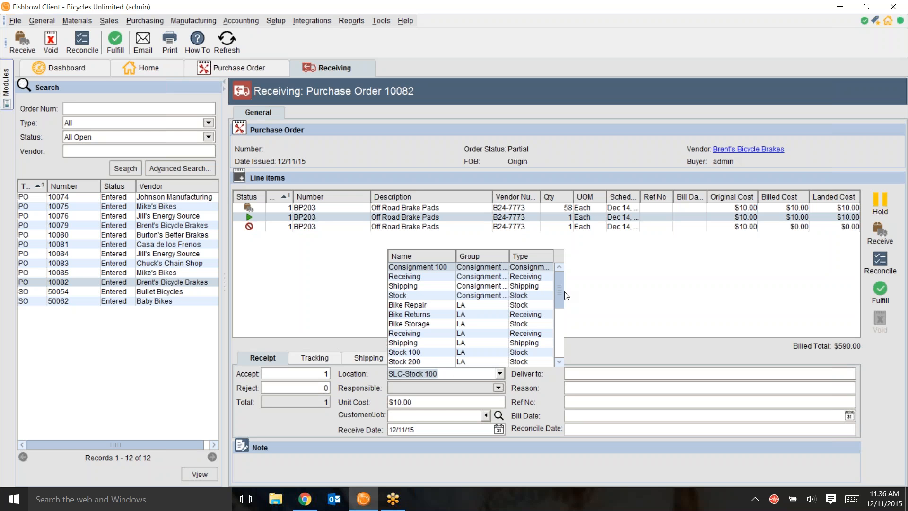
{"action": "left_click_drag", "start_coordinate": [561, 296], "coordinate": [557, 327]}
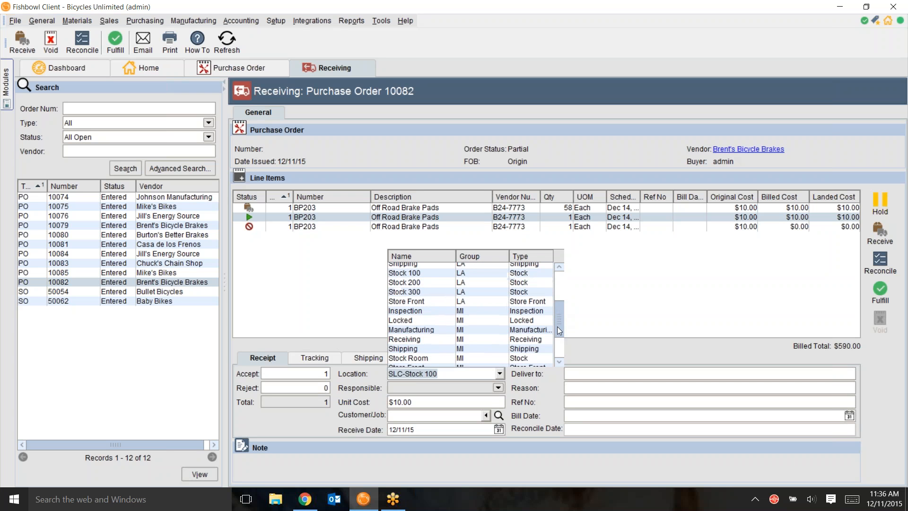
{"action": "left_click", "coordinate": [428, 291]}
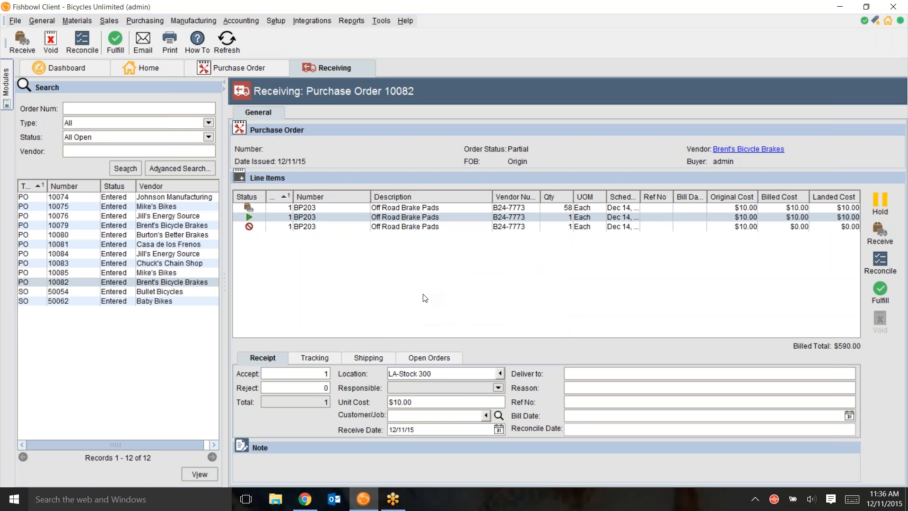
Step: Set the receiving location of the open Off Road Brake Pads line to SLC-Bike Repair
{"action": "left_click", "coordinate": [500, 374]}
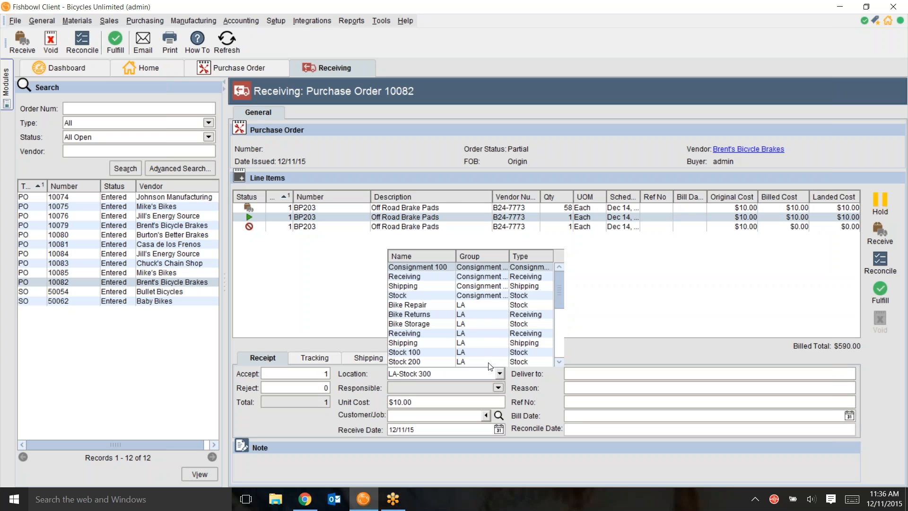
{"action": "left_click_drag", "start_coordinate": [560, 296], "coordinate": [555, 352]}
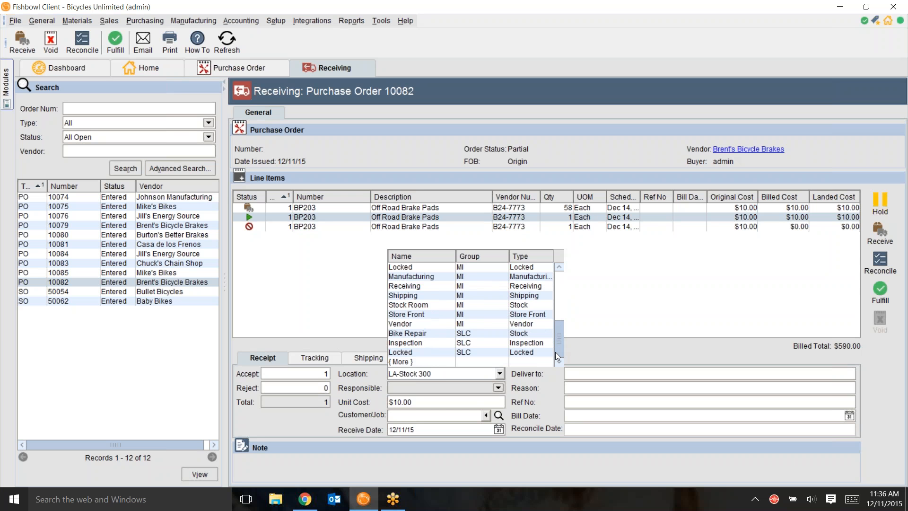
{"action": "left_click_drag", "start_coordinate": [561, 344], "coordinate": [558, 286]}
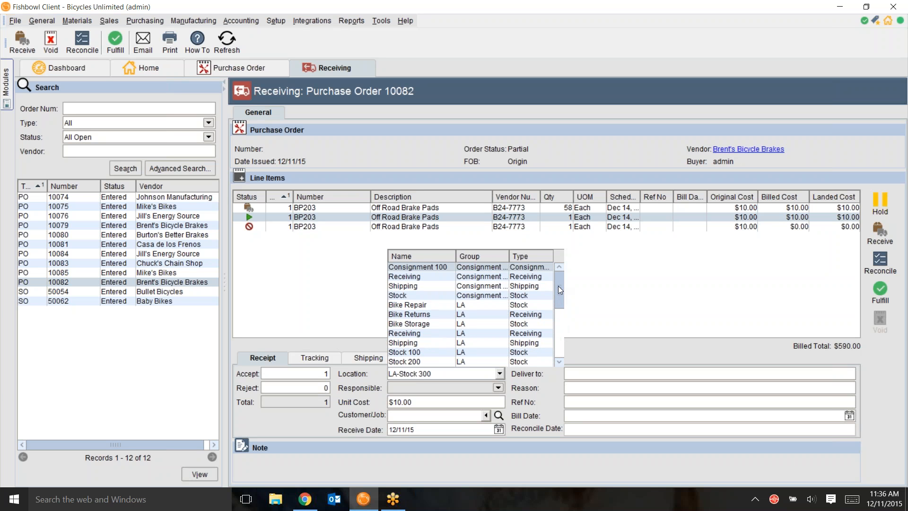
{"action": "left_click_drag", "start_coordinate": [559, 294], "coordinate": [562, 342]}
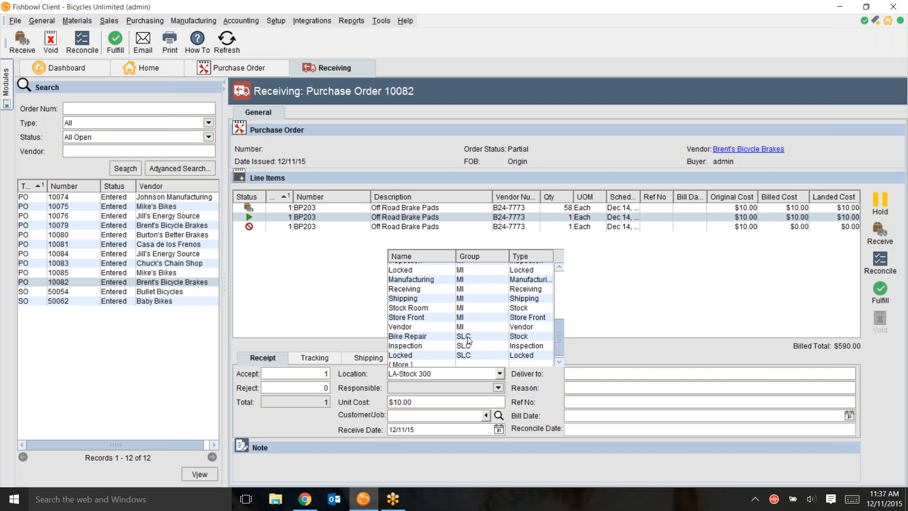
{"action": "left_click", "coordinate": [468, 337]}
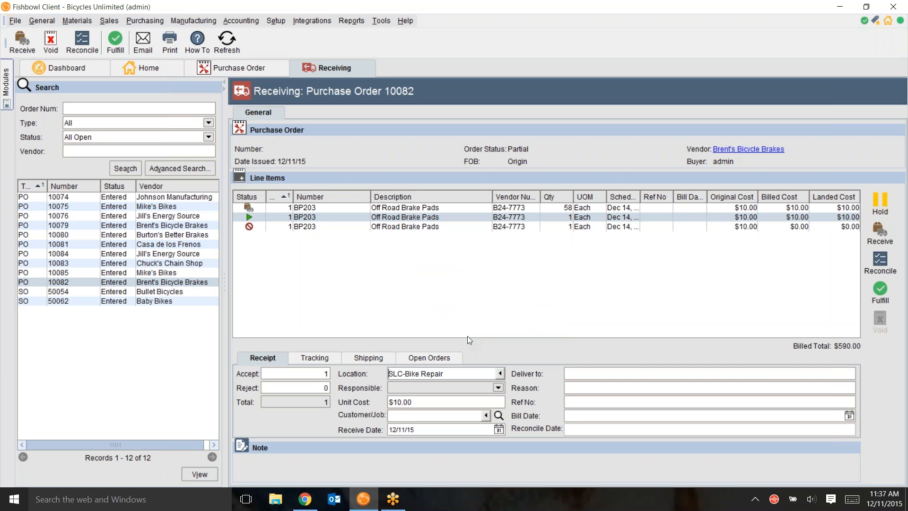
Step: Look through the available receiving locations for the open line, keeping the current choice
{"action": "left_click", "coordinate": [500, 374]}
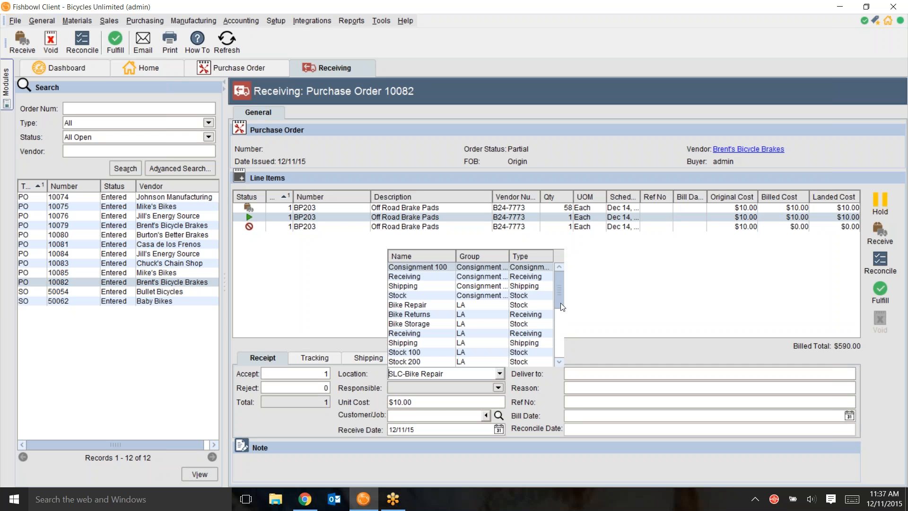
{"action": "left_click_drag", "start_coordinate": [557, 298], "coordinate": [555, 346]}
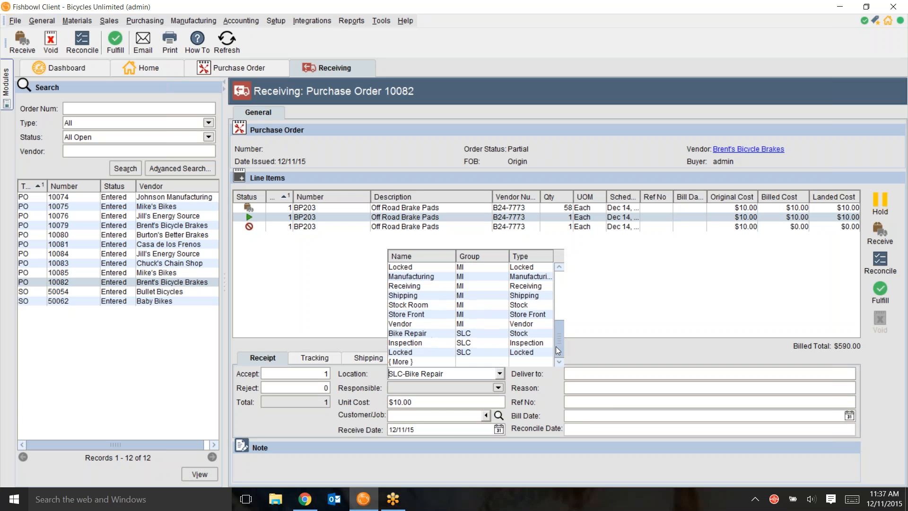
{"action": "left_click", "coordinate": [500, 374]}
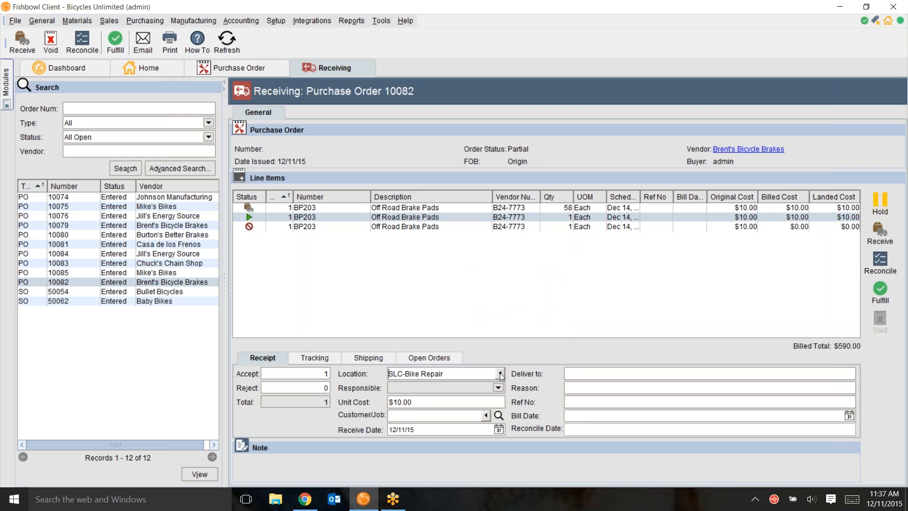
Step: Inspect the open Off Road Brake Pads line's unit cost and the customers available for its customer/job, leaving both as they are
{"action": "left_click", "coordinate": [429, 403]}
{"action": "left_click", "coordinate": [413, 416]}
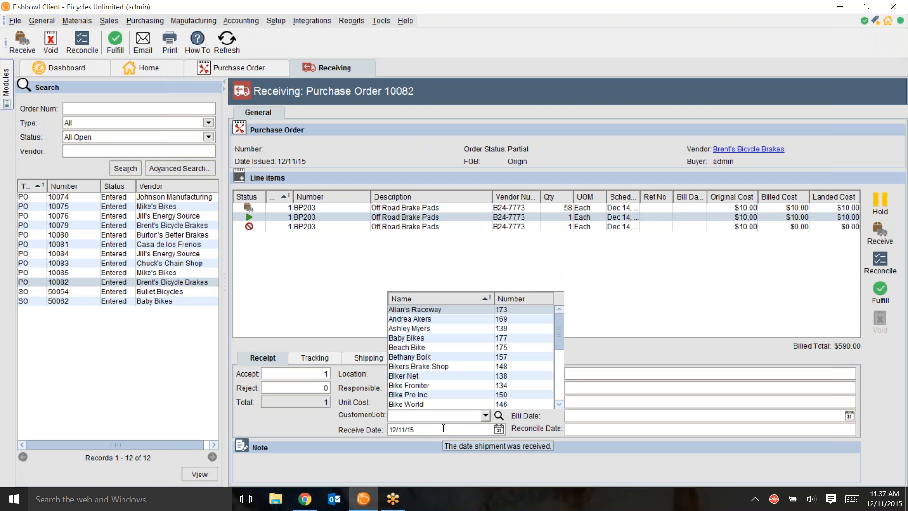
{"action": "left_click", "coordinate": [428, 402]}
{"action": "left_click", "coordinate": [428, 402]}
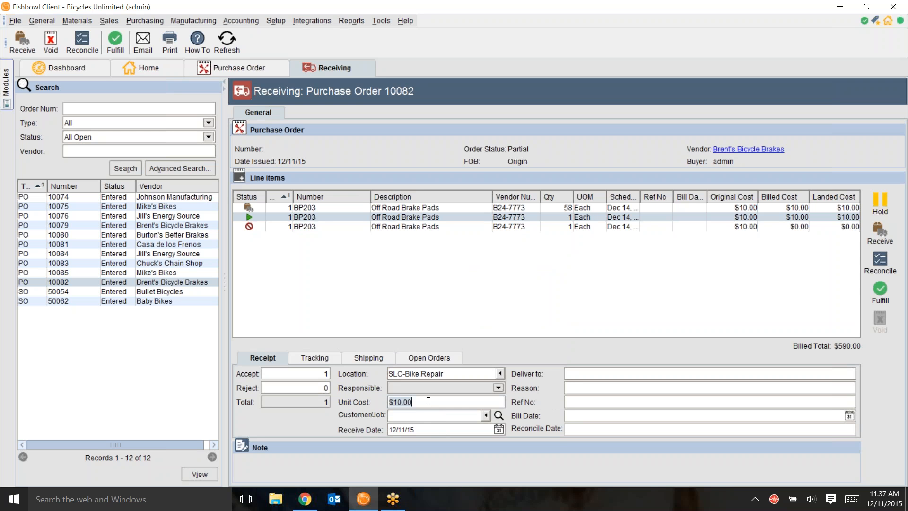
{"action": "left_click", "coordinate": [429, 401]}
{"action": "left_click", "coordinate": [486, 417]}
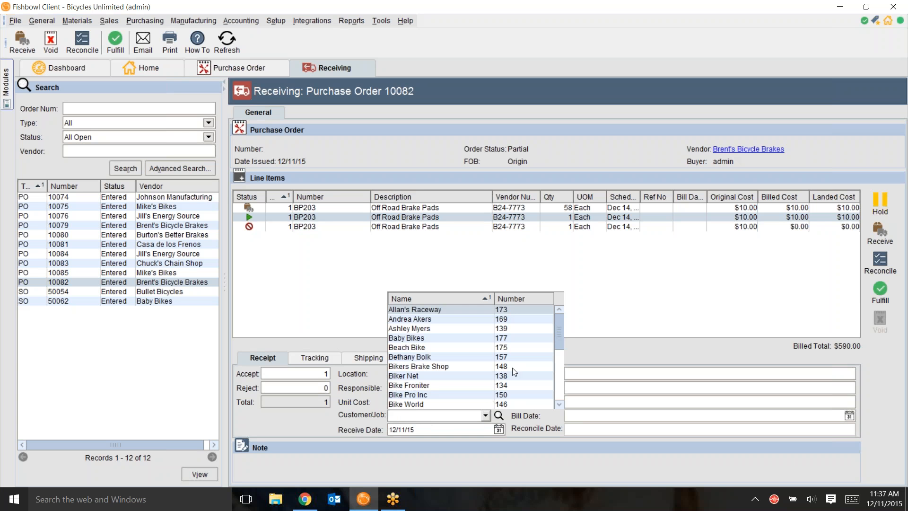
{"action": "left_click_drag", "start_coordinate": [560, 333], "coordinate": [558, 374]}
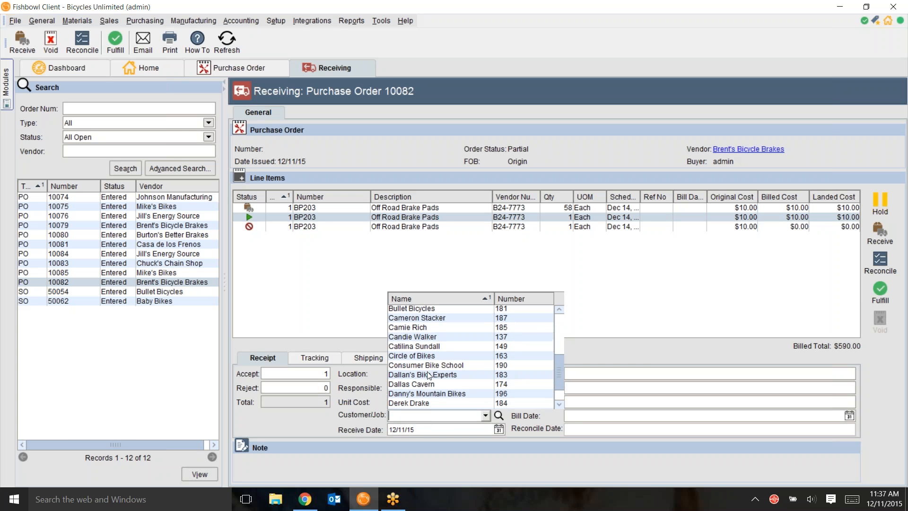
{"action": "left_click", "coordinate": [418, 418]}
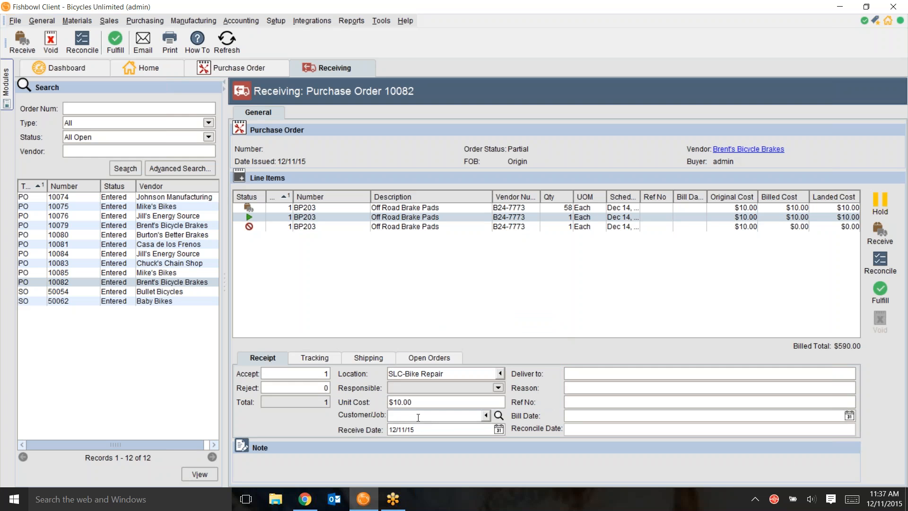
Step: Set the open line's receive date to 12/10/15 and apply that receiving date to all other line items
{"action": "left_click", "coordinate": [466, 430]}
{"action": "left_click", "coordinate": [499, 430]}
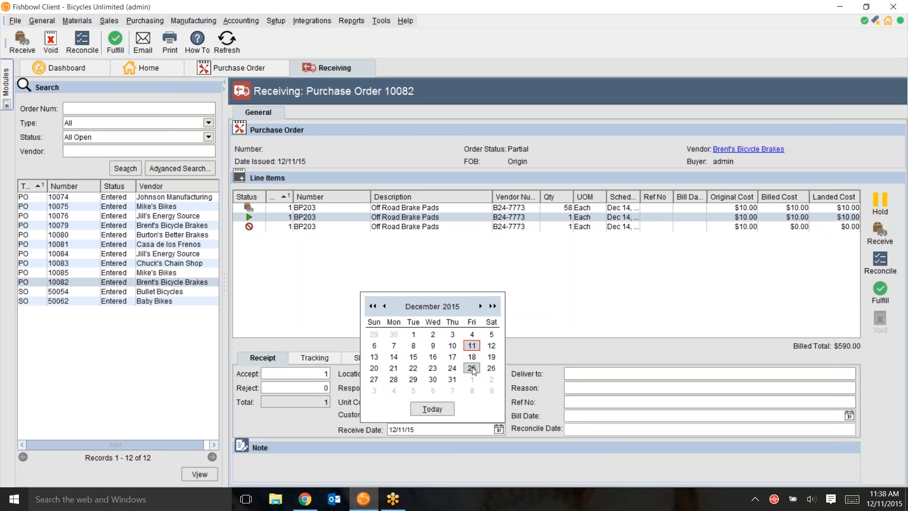
{"action": "left_click", "coordinate": [453, 346]}
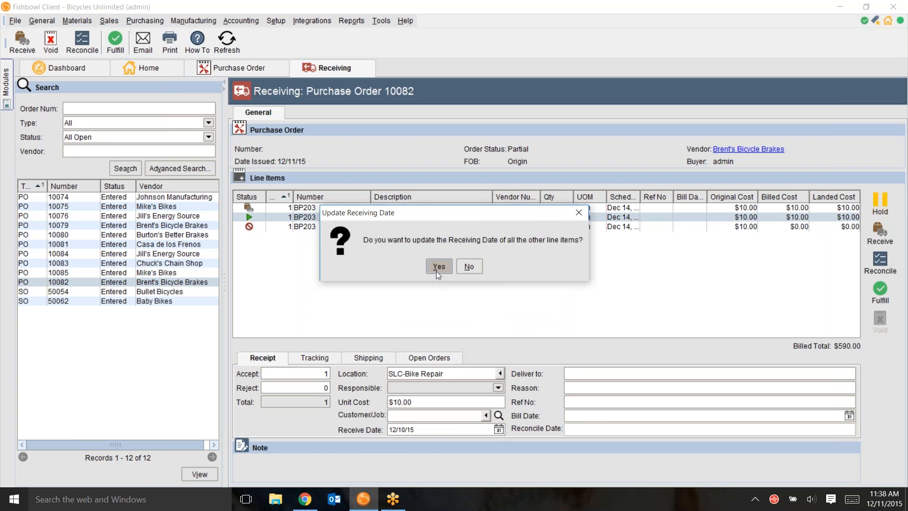
{"action": "left_click", "coordinate": [439, 267]}
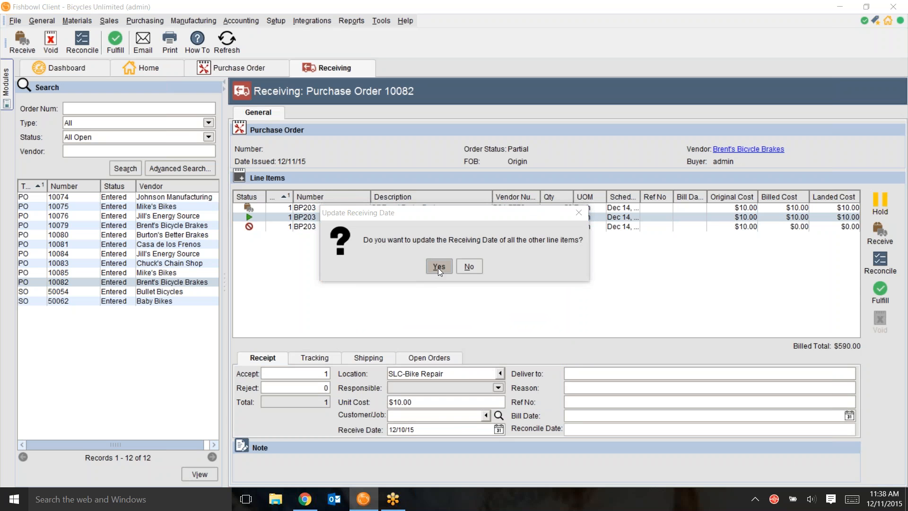
{"action": "left_click", "coordinate": [438, 268]}
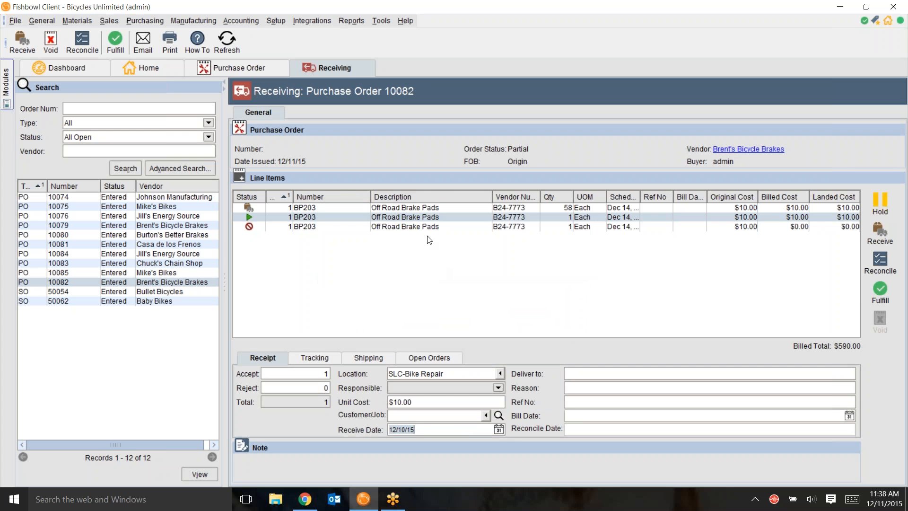
Step: Compare the receive dates of the received and open lines, and void the received Off Road Brake Pads line
{"action": "left_click", "coordinate": [426, 208]}
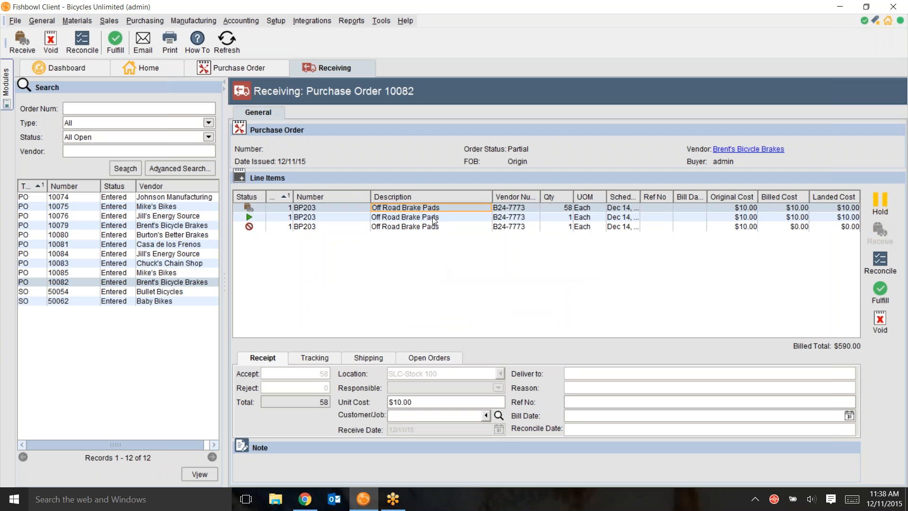
{"action": "left_click", "coordinate": [433, 219]}
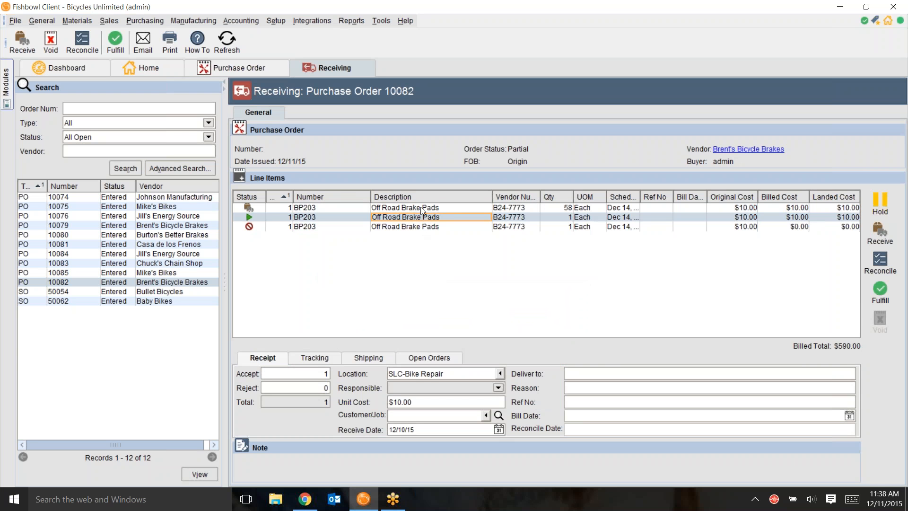
{"action": "left_click", "coordinate": [421, 208]}
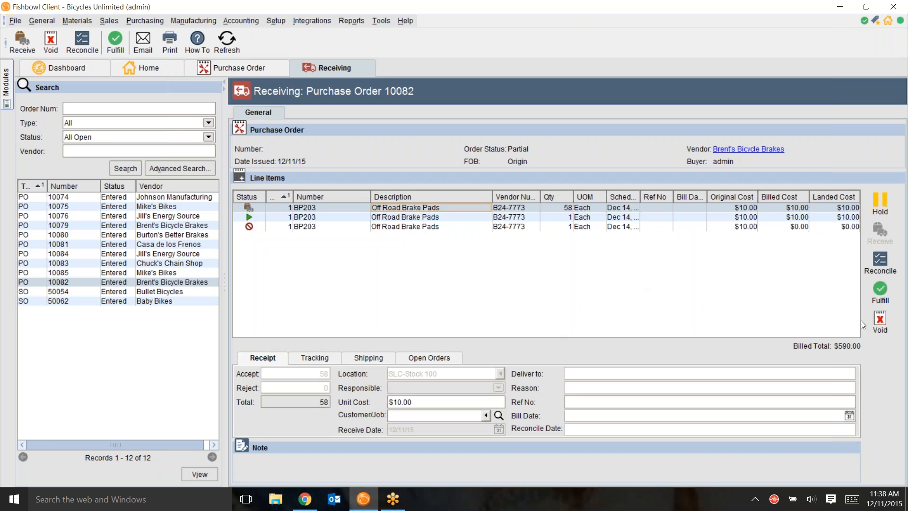
{"action": "left_click", "coordinate": [879, 322]}
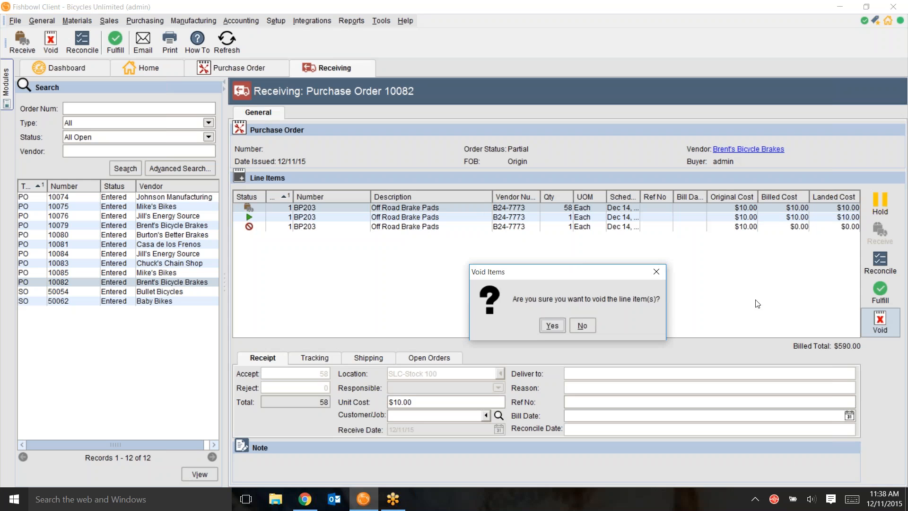
{"action": "left_click", "coordinate": [545, 325]}
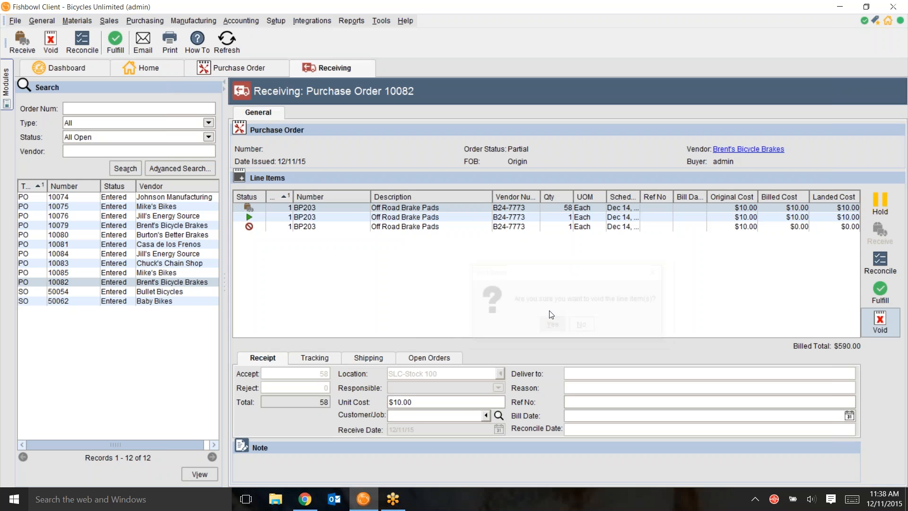
Step: Set the receive date of the open 59-unit Off Road Brake Pads line to 12/10/15, updating the other line items too
{"action": "left_click", "coordinate": [410, 209]}
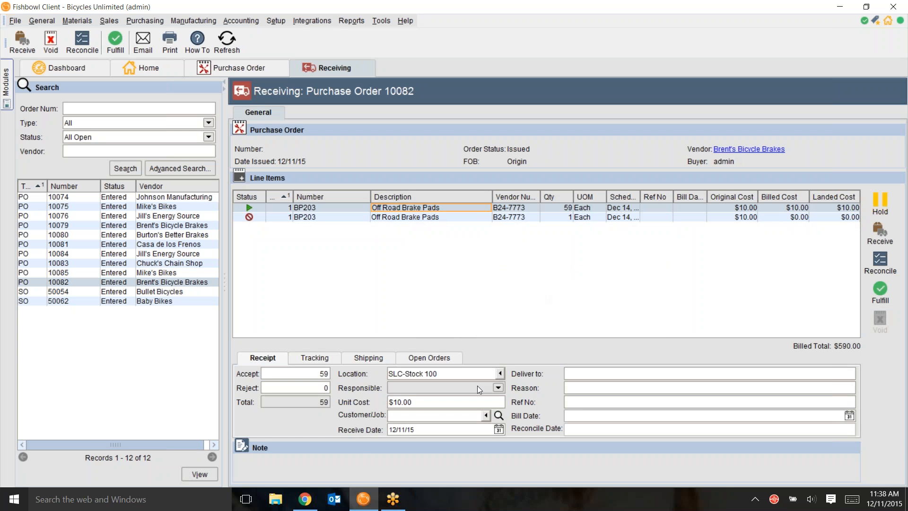
{"action": "left_click", "coordinate": [500, 429]}
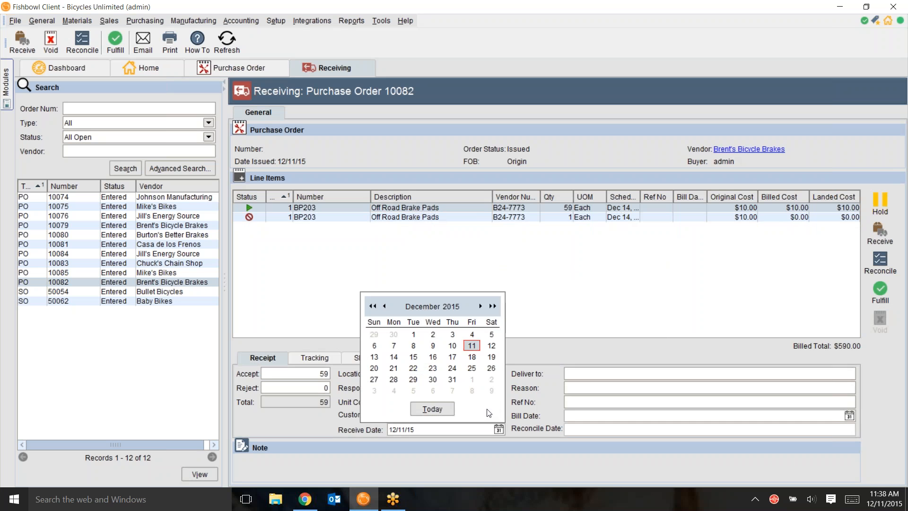
{"action": "left_click", "coordinate": [452, 344]}
{"action": "left_click", "coordinate": [435, 266]}
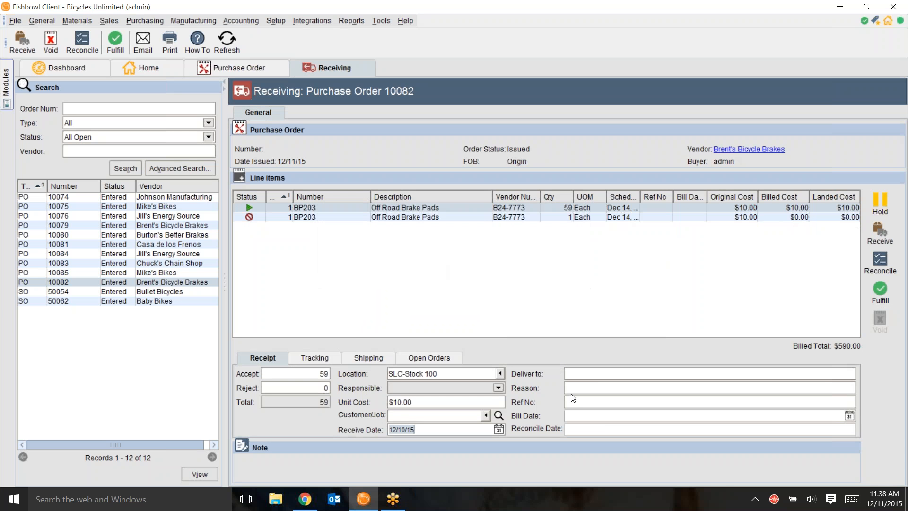
Step: Review the open line's reference and bill date fields, tracking, shipping carrier choices and open orders, and return to its receipt details
{"action": "left_click", "coordinate": [584, 416]}
{"action": "left_click", "coordinate": [584, 404]}
{"action": "left_click", "coordinate": [319, 358]}
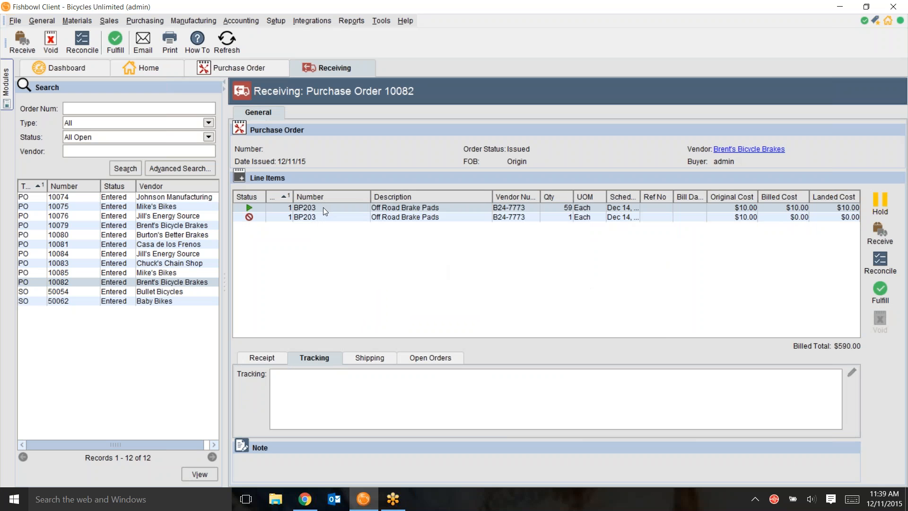
{"action": "left_click", "coordinate": [360, 356]}
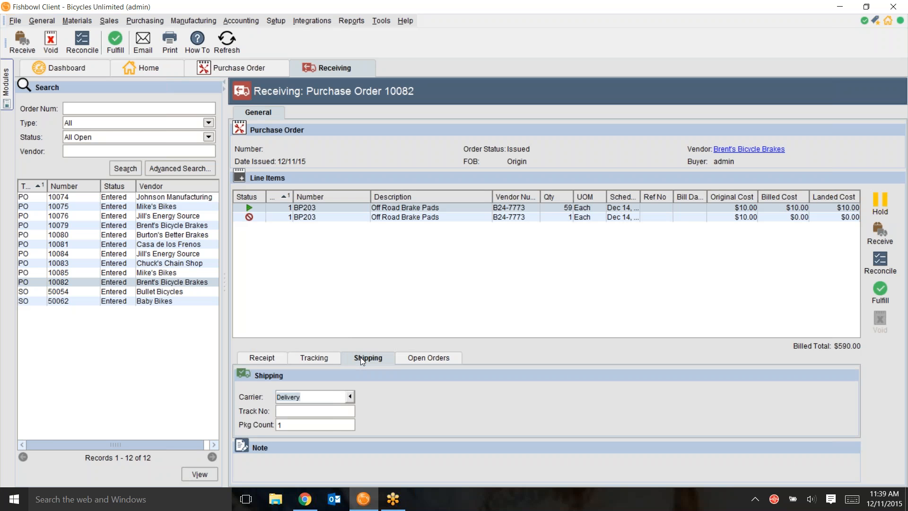
{"action": "left_click", "coordinate": [350, 397]}
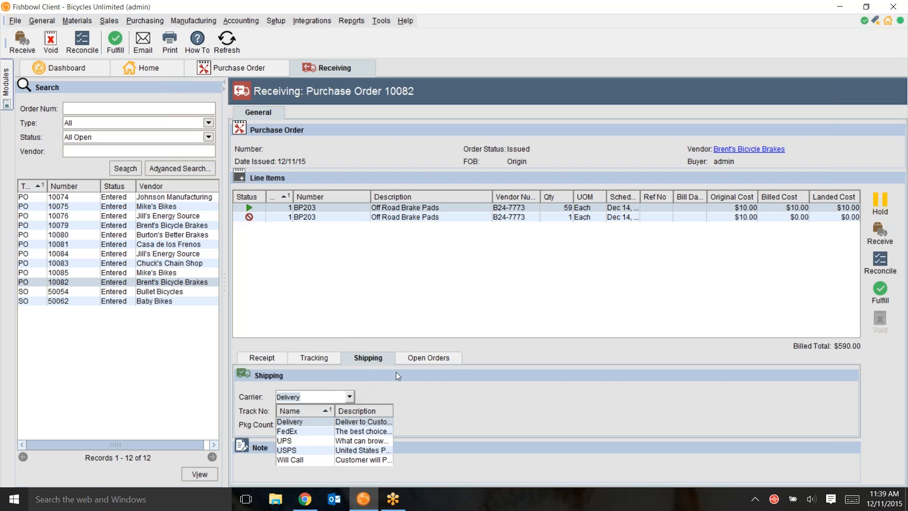
{"action": "left_click", "coordinate": [415, 360]}
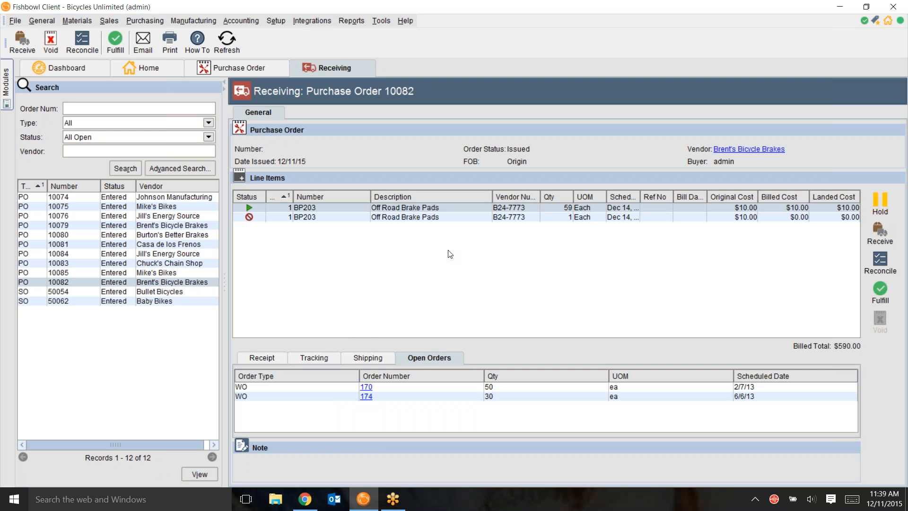
{"action": "left_click", "coordinate": [262, 358]}
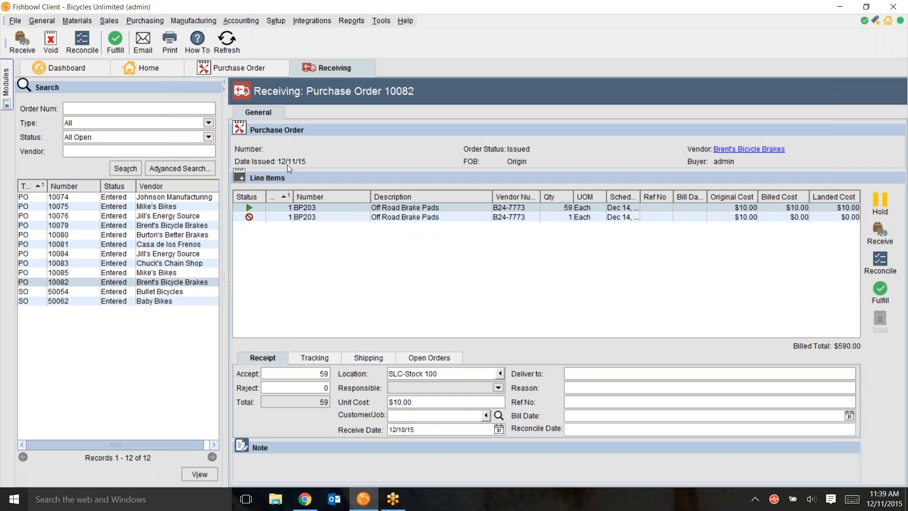
Step: Void the purchase order's line items to clear the rejected line, and receive all 59 Off Road Brake Pads
{"action": "left_click", "coordinate": [51, 42]}
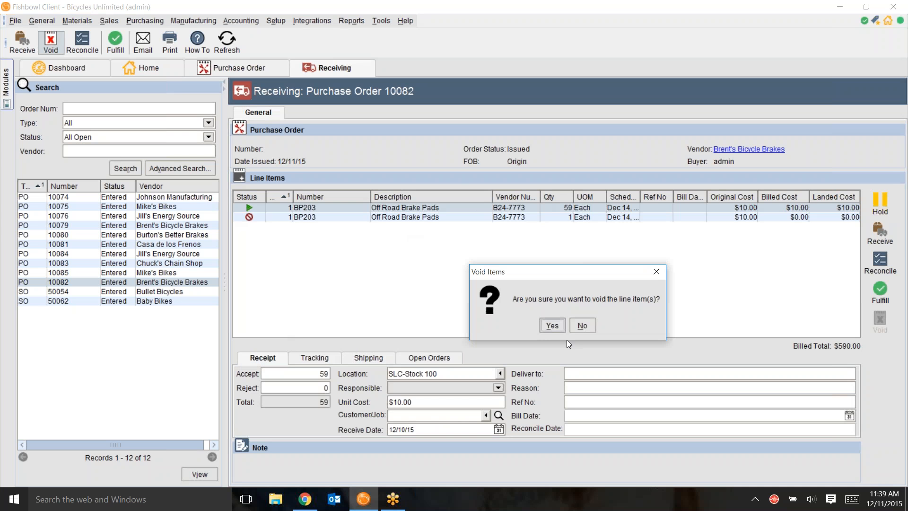
{"action": "left_click", "coordinate": [539, 322]}
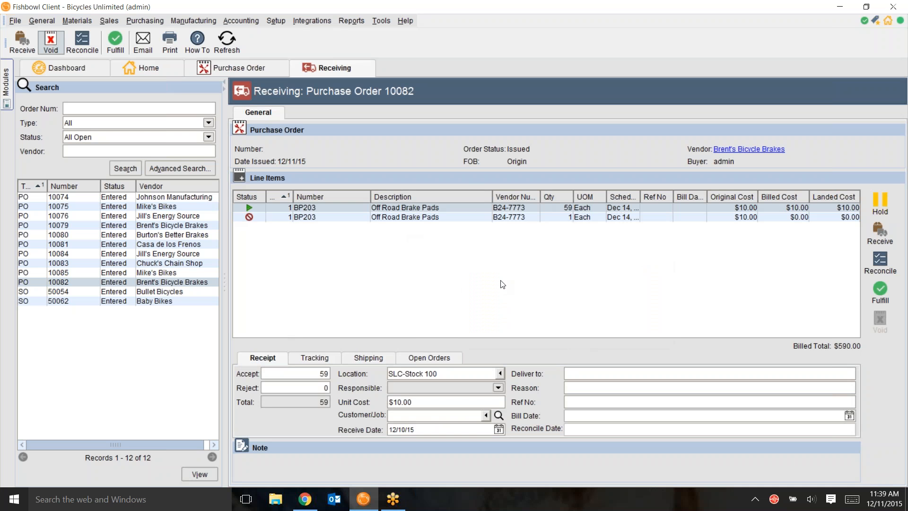
{"action": "left_click", "coordinate": [503, 209]}
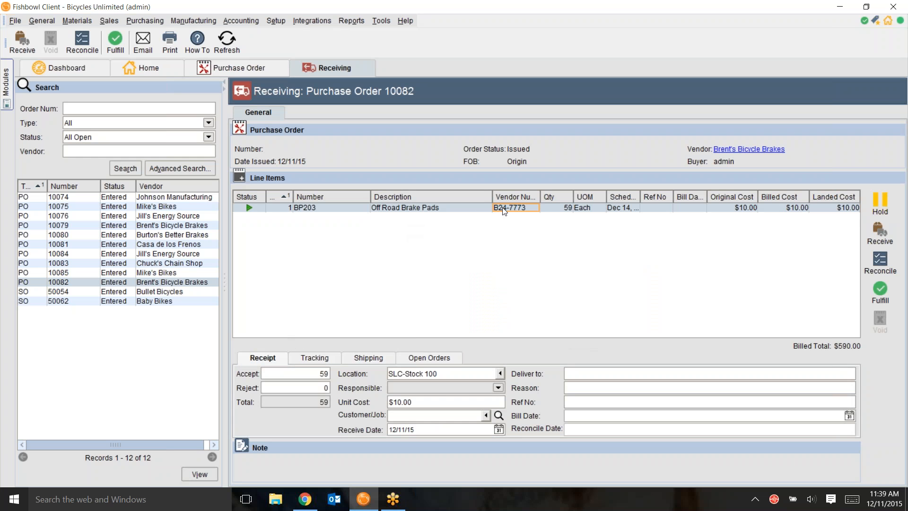
{"action": "left_click", "coordinate": [882, 232]}
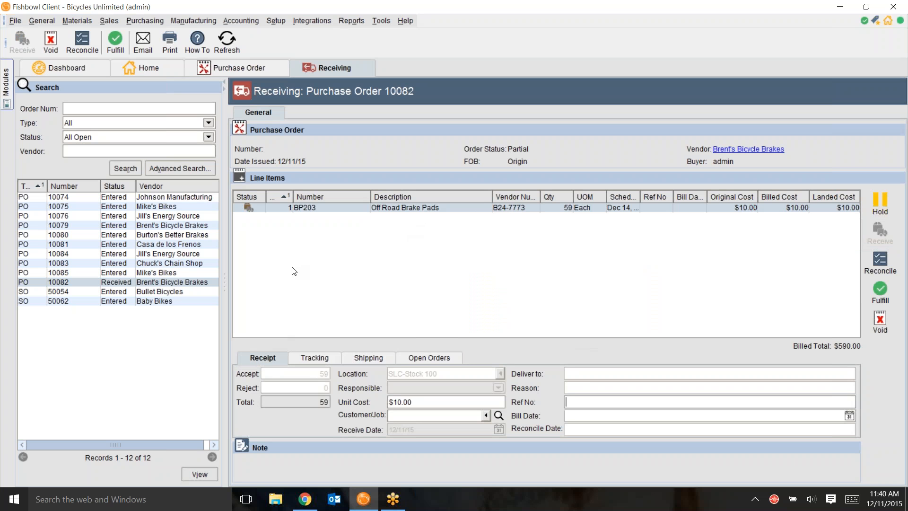
Step: Open the Mike's Bikes purchase order for the Road Performance Tire in receiving
{"action": "left_click", "coordinate": [144, 273]}
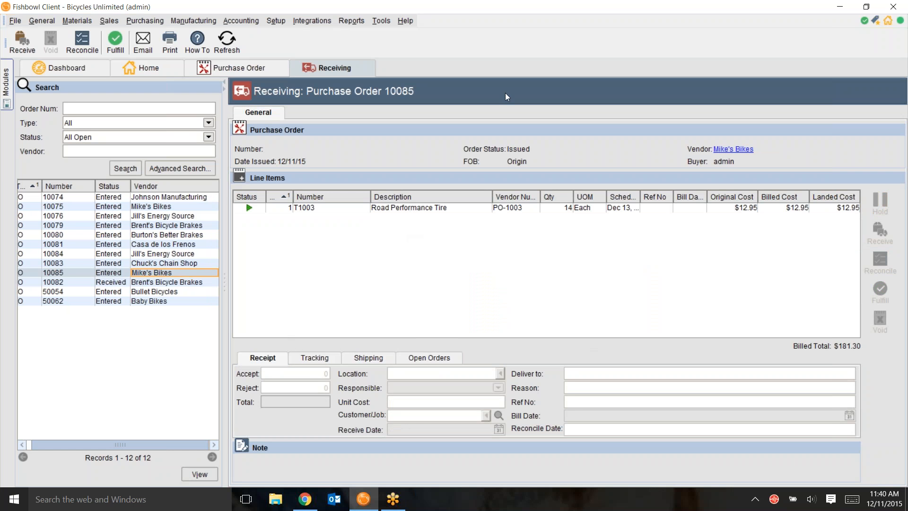
{"action": "left_click", "coordinate": [568, 15]}
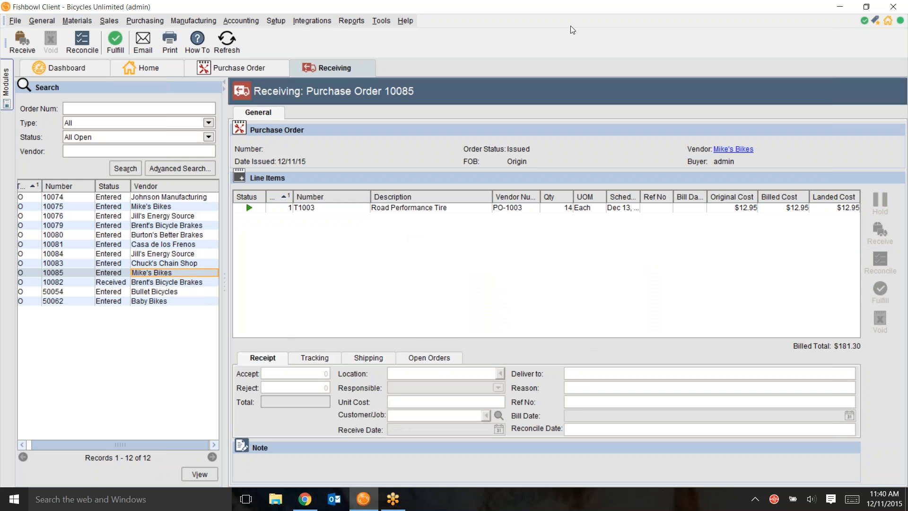